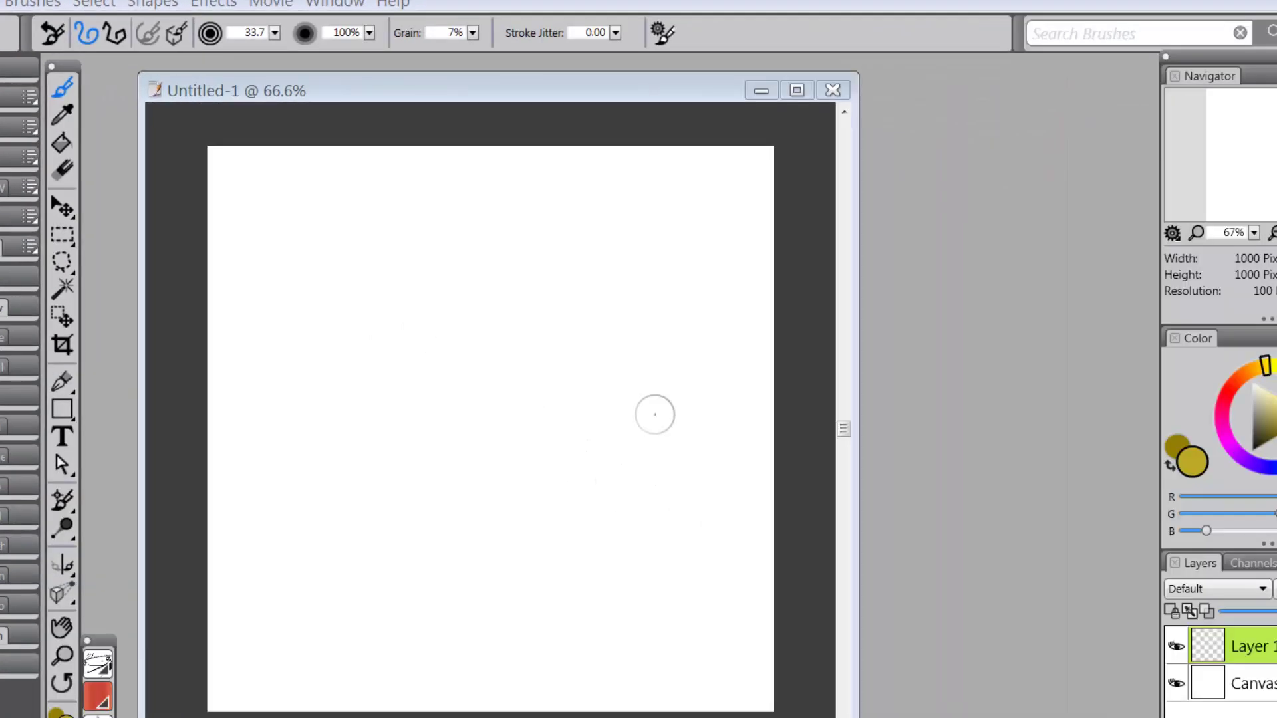
Paint a yellow Desert Flow stroke across the canvas, then fill out its top into an inverted-V
mouse_move(409, 416)
mouse_down()
mouse_move(419, 391)
mouse_move(482, 359)
mouse_move(519, 415)
mouse_move(619, 429)
mouse_up()
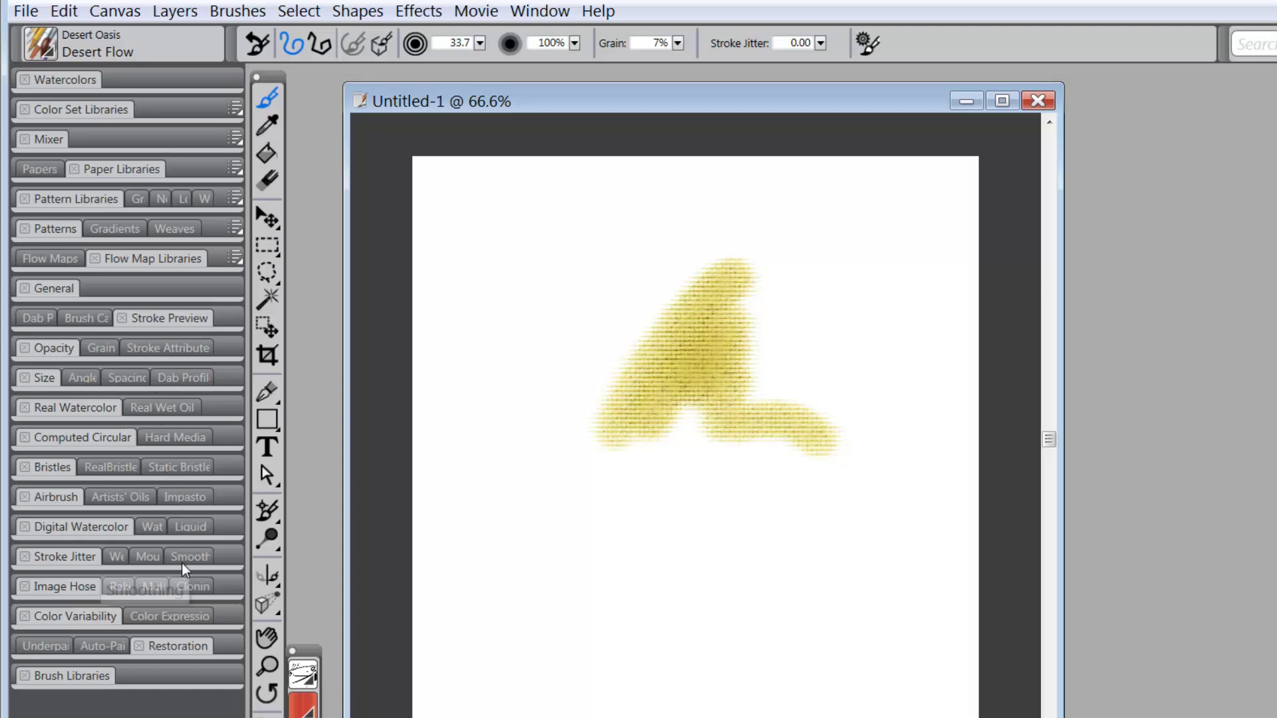
mouse_move(743, 270)
mouse_down()
mouse_move(679, 288)
mouse_move(657, 378)
mouse_move(709, 411)
mouse_move(748, 368)
mouse_move(747, 297)
mouse_move(712, 290)
mouse_up()
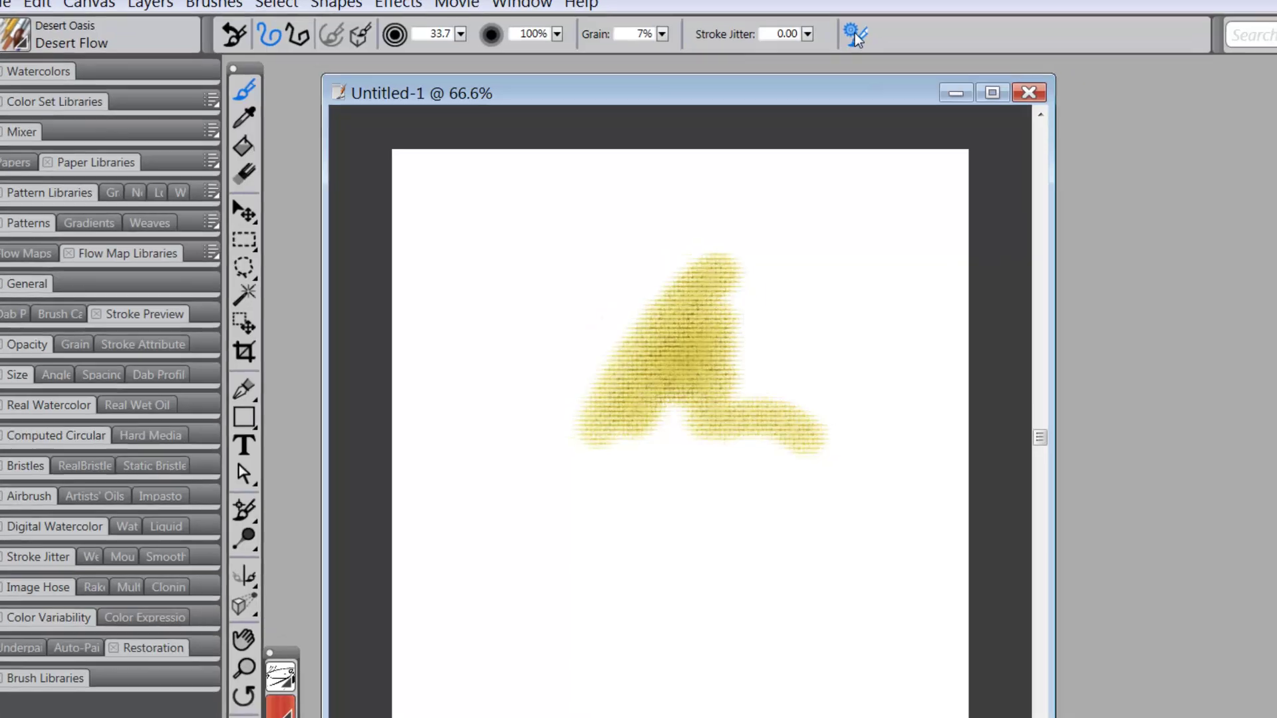
Open the Advanced Brush Controls panel beside the canvas and show the Size settings (33.7)
click(864, 42)
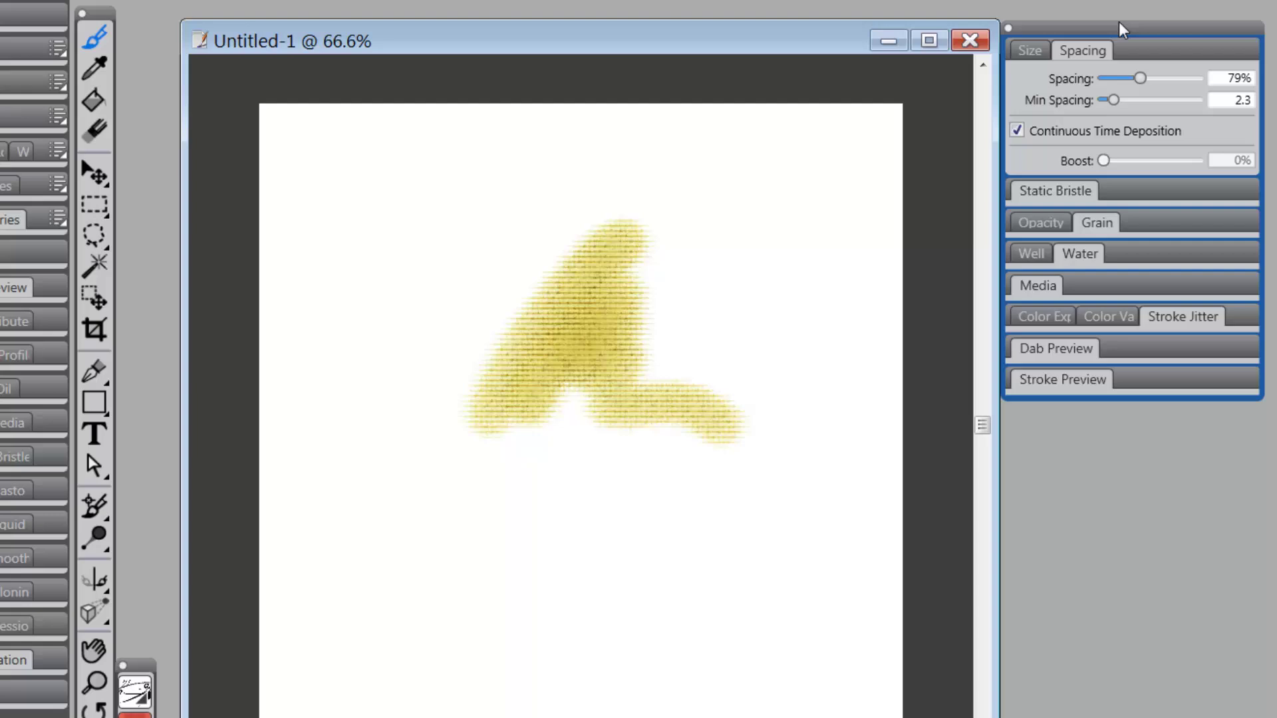
mouse_move(1121, 29)
mouse_down()
mouse_move(1152, 31)
mouse_move(1124, 29)
mouse_up()
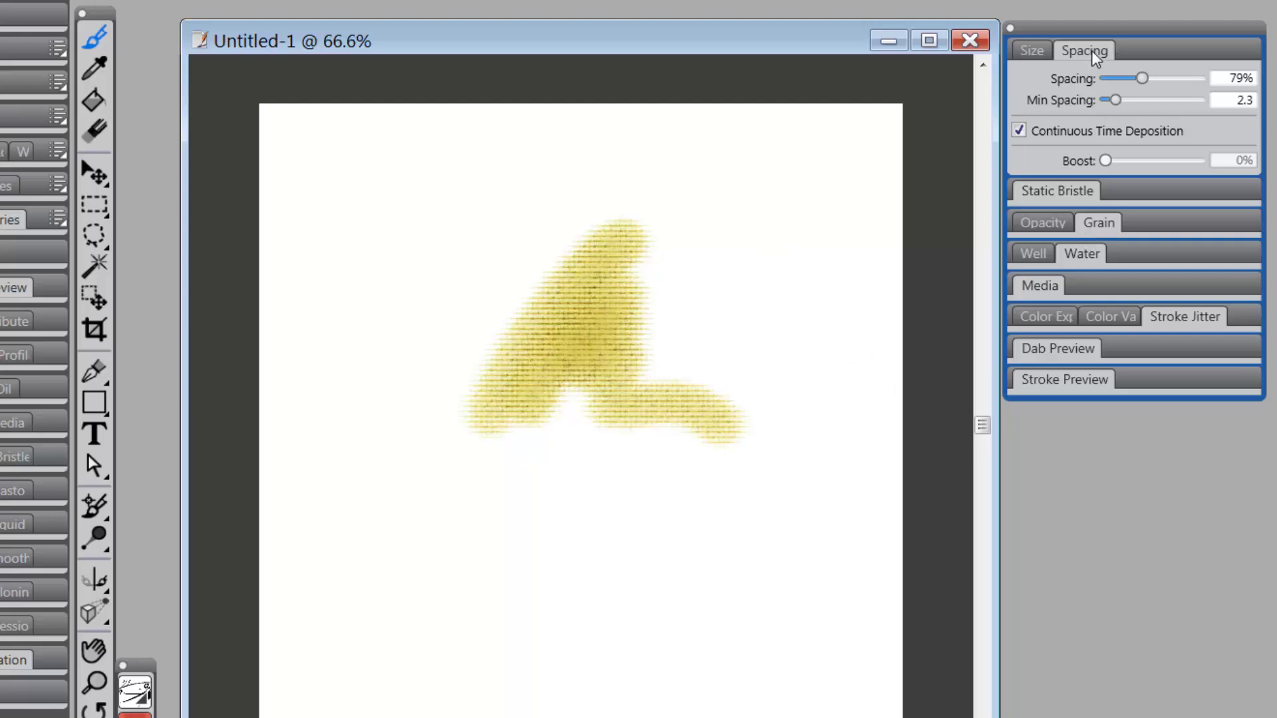
click(1044, 53)
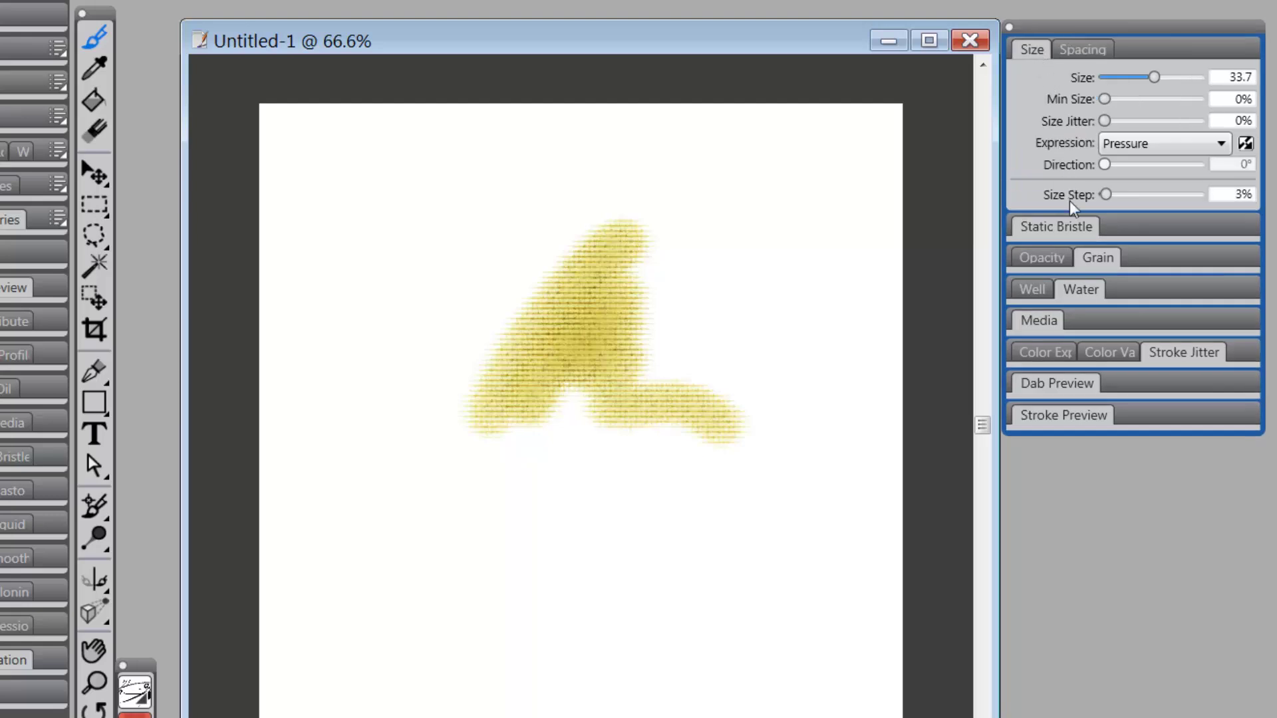
Browse the Static Bristle, Opacity and Grain sections, then collapse Opacity and Static Bristle
click(1063, 226)
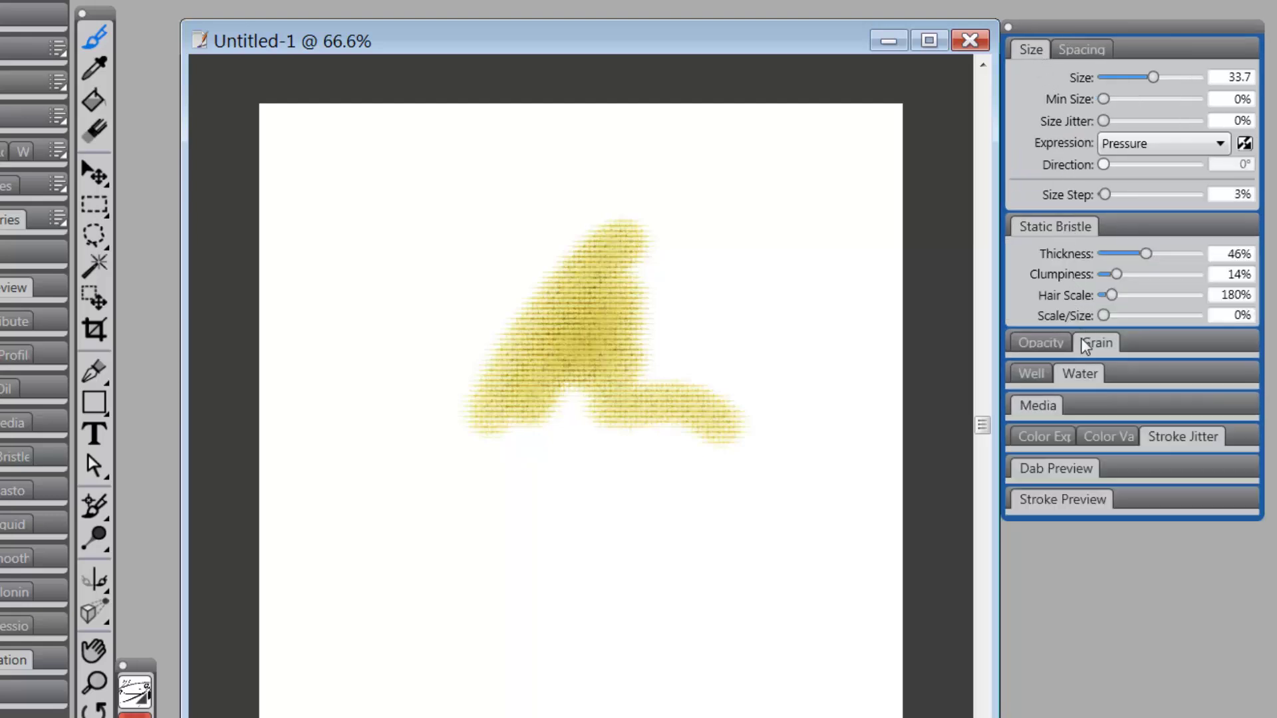
click(1042, 343)
click(1093, 343)
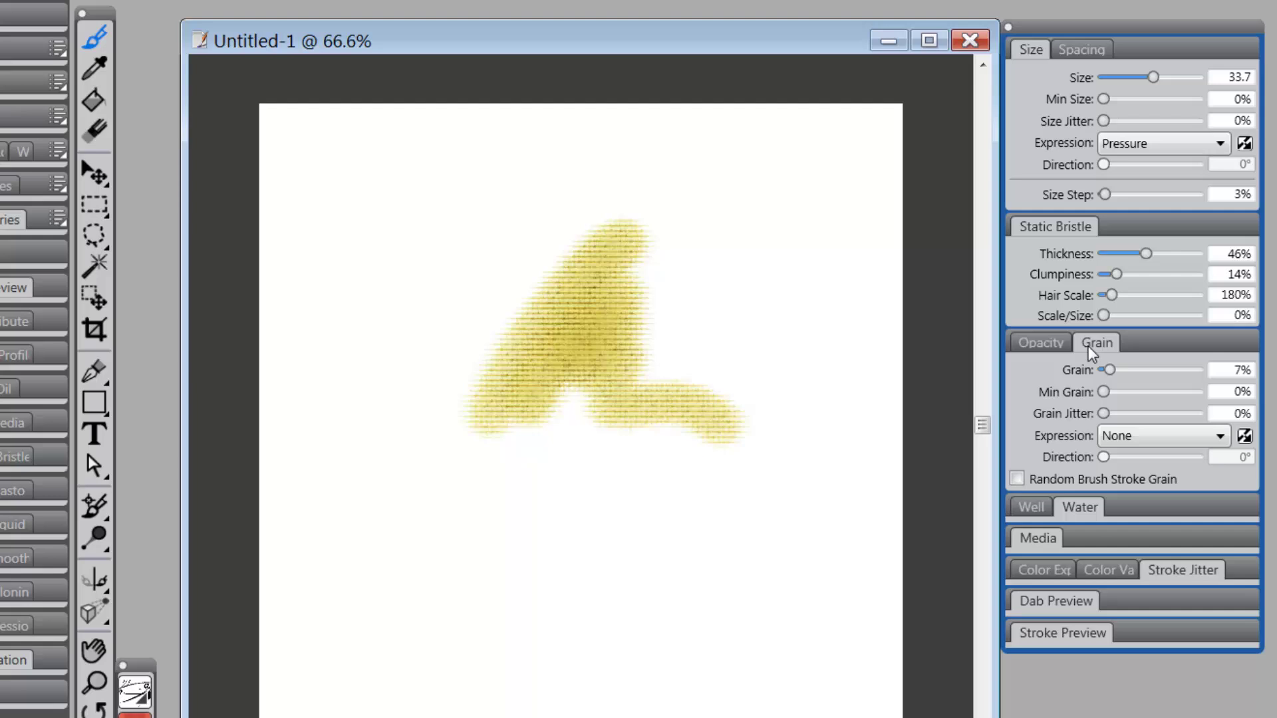
click(1052, 343)
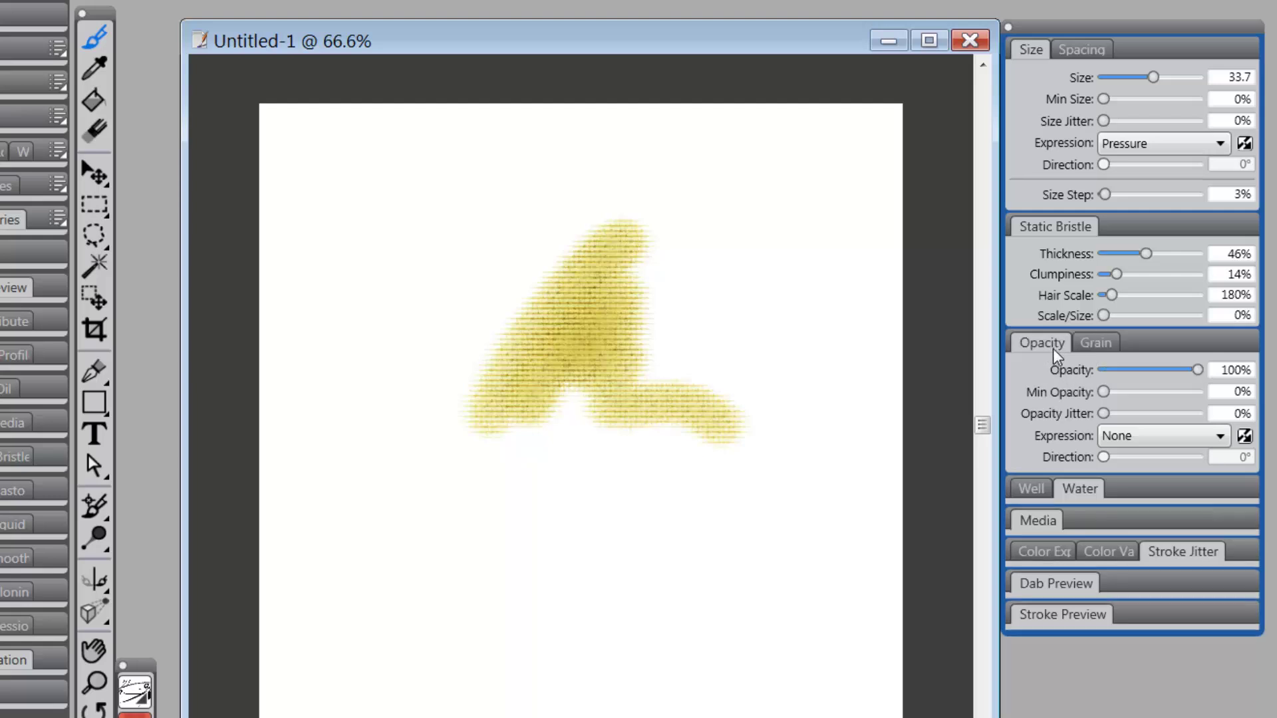
click(1048, 341)
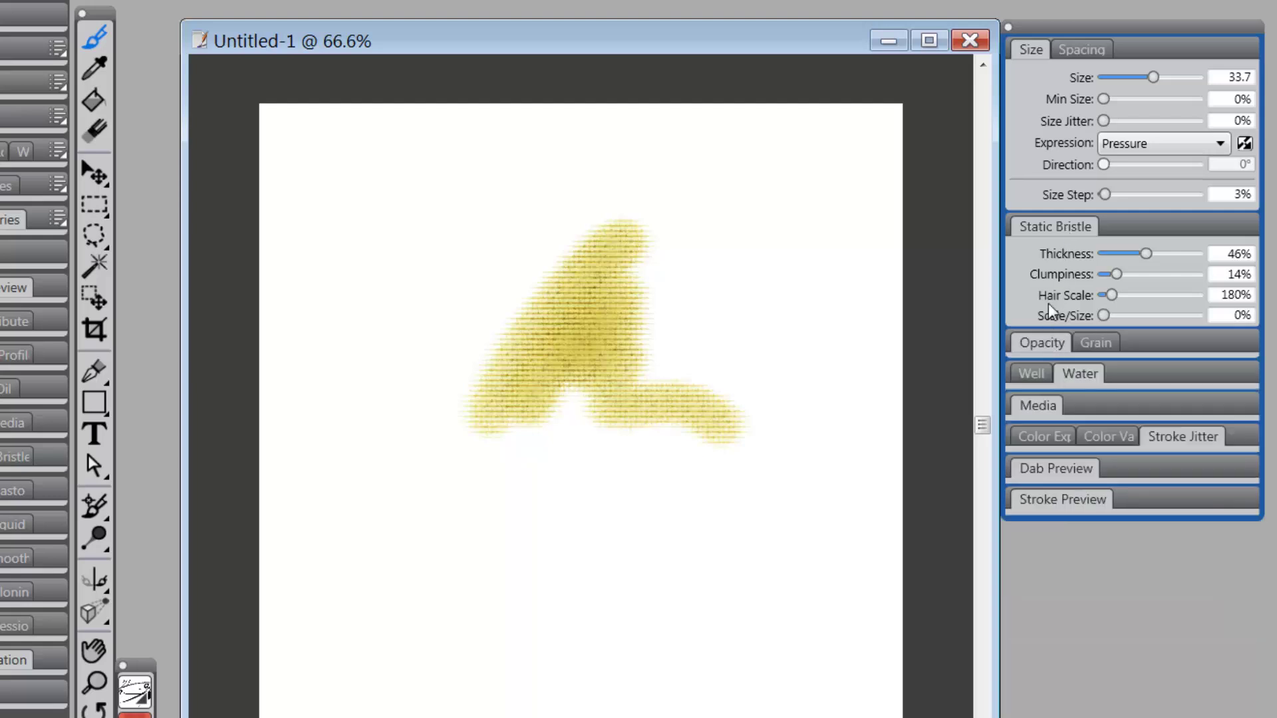
click(1069, 227)
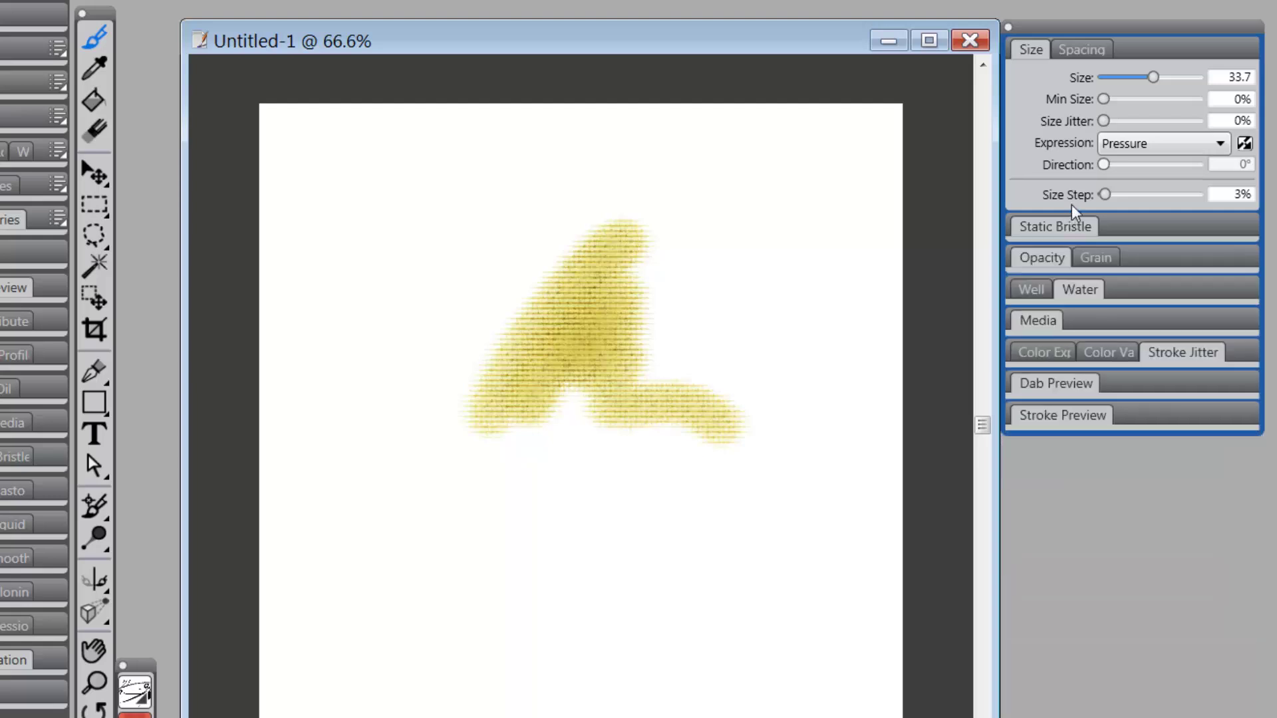
Collapse Size, look through the Well and Water settings, and expand Media to show its texture swatch
click(1033, 50)
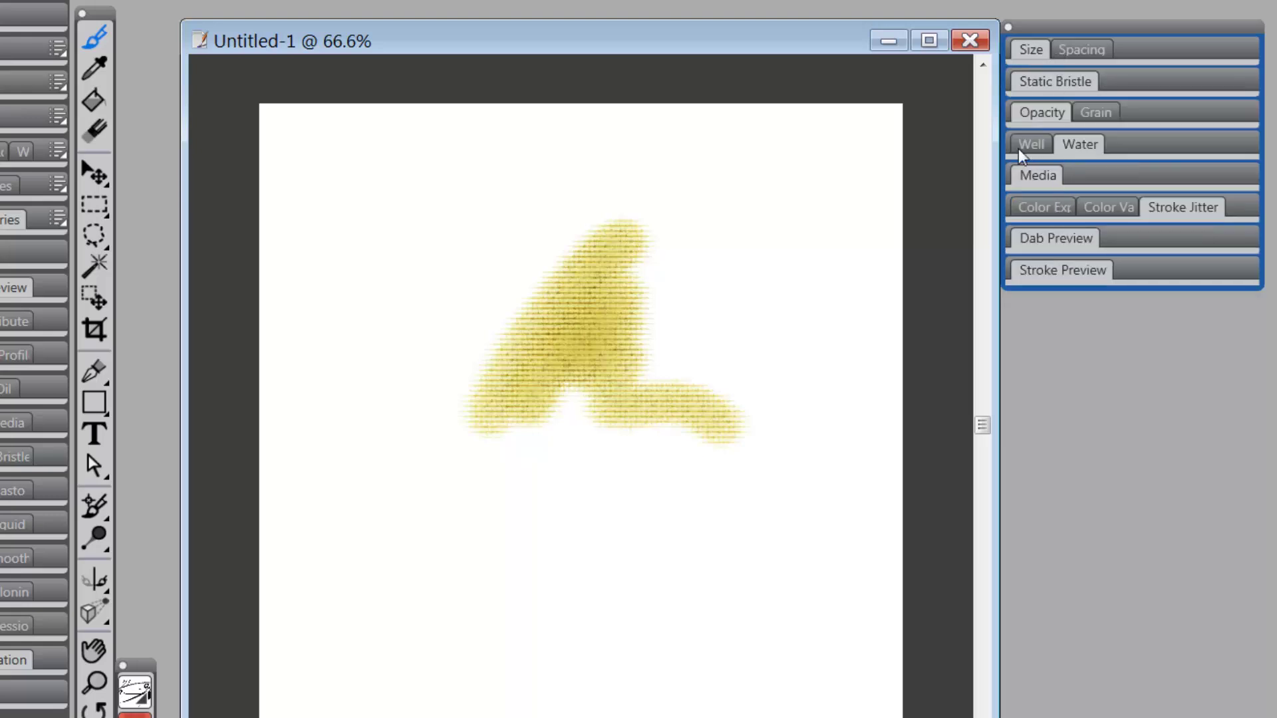
click(1038, 144)
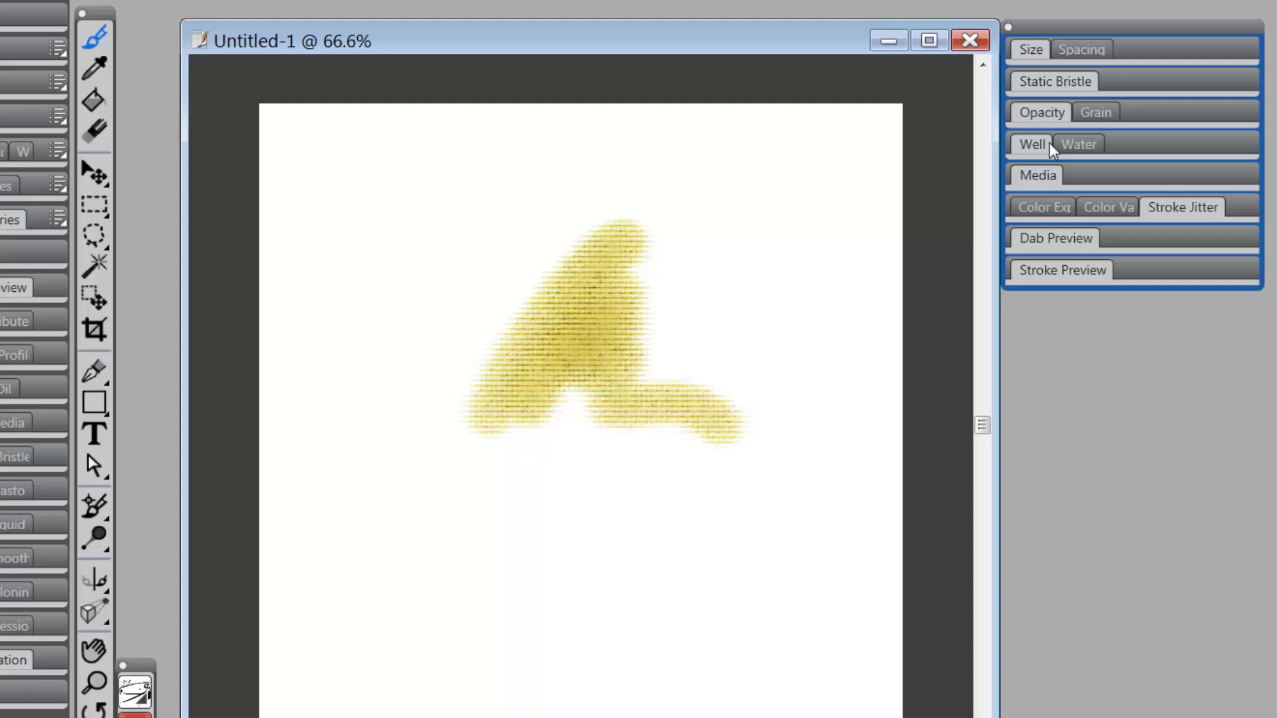
click(1040, 145)
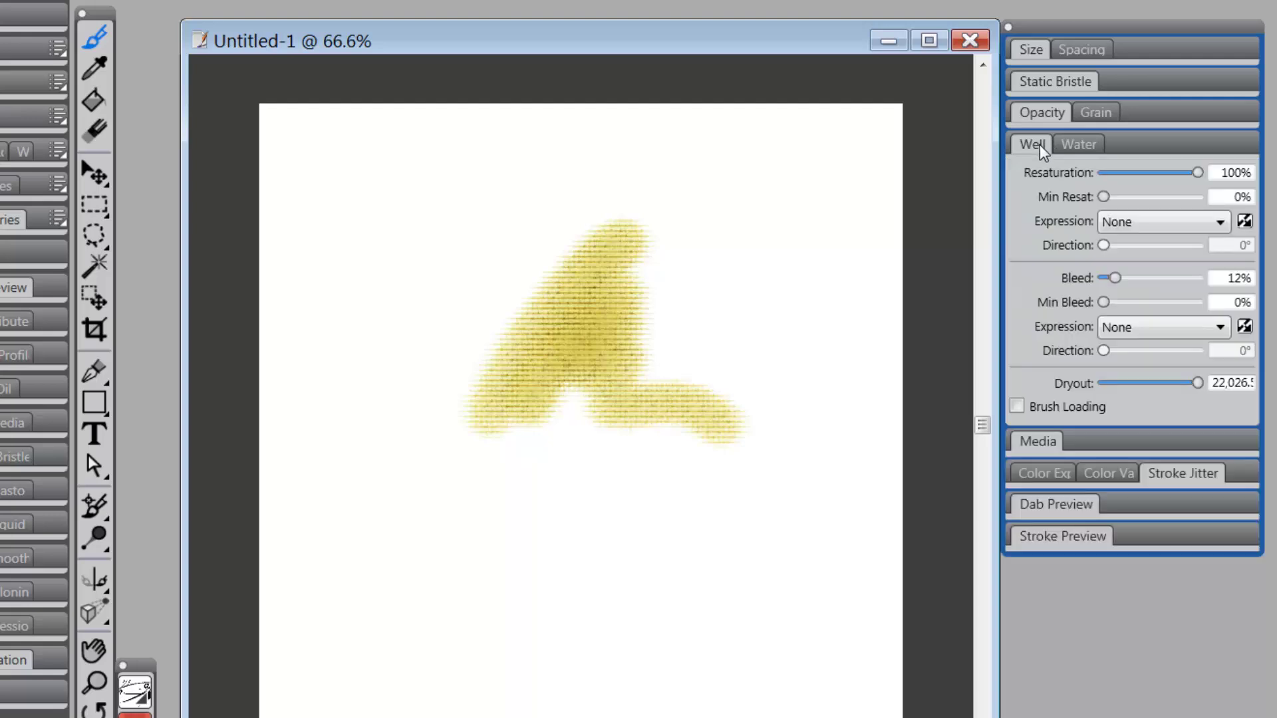
click(1040, 145)
click(1080, 145)
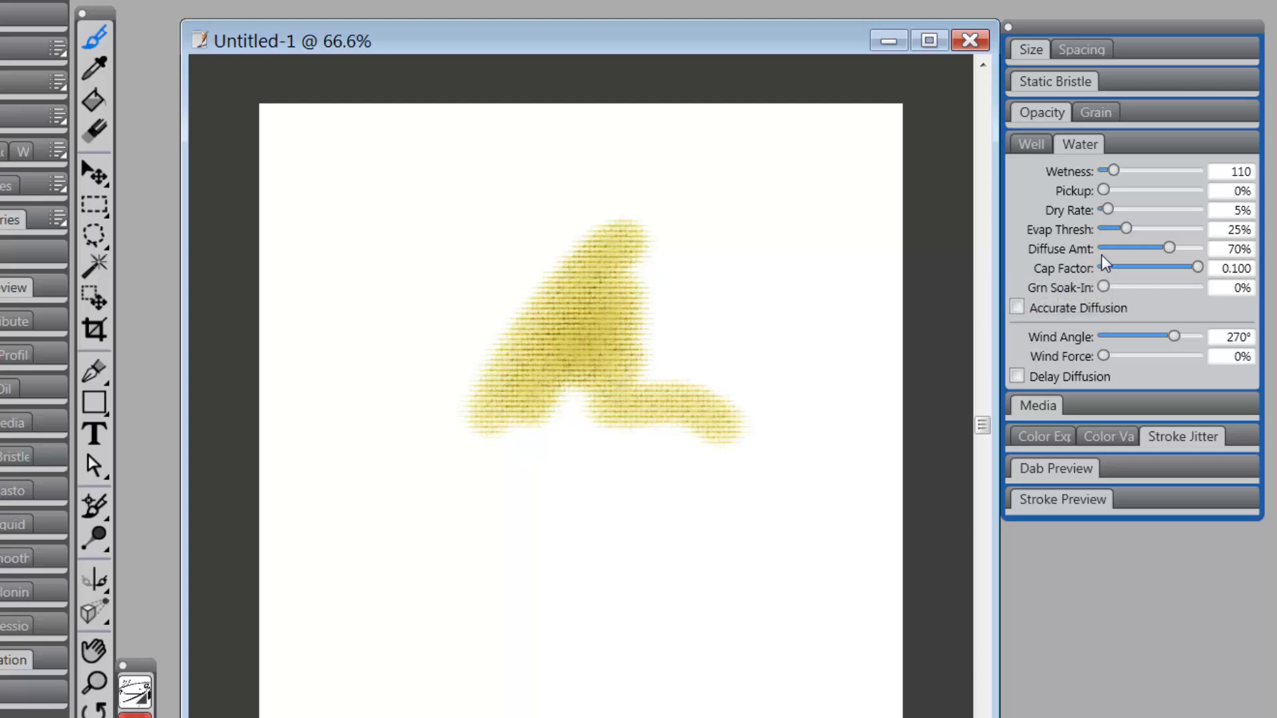
click(1086, 145)
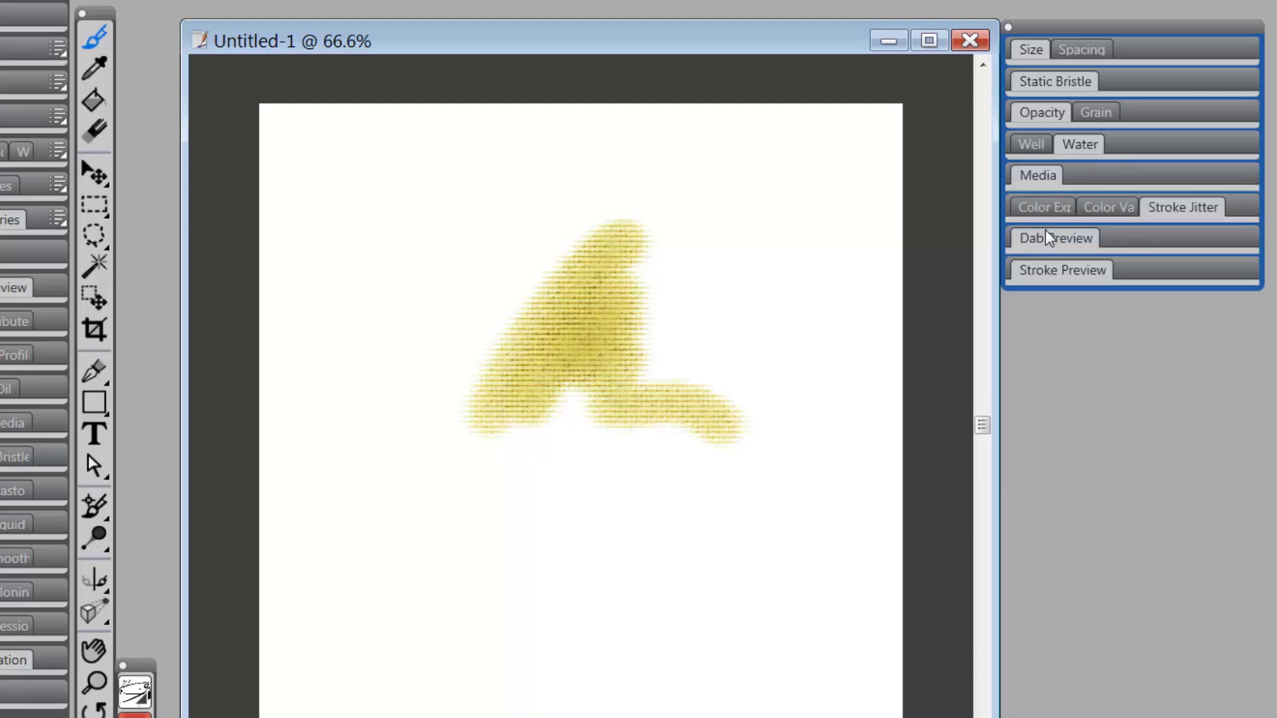
click(1047, 178)
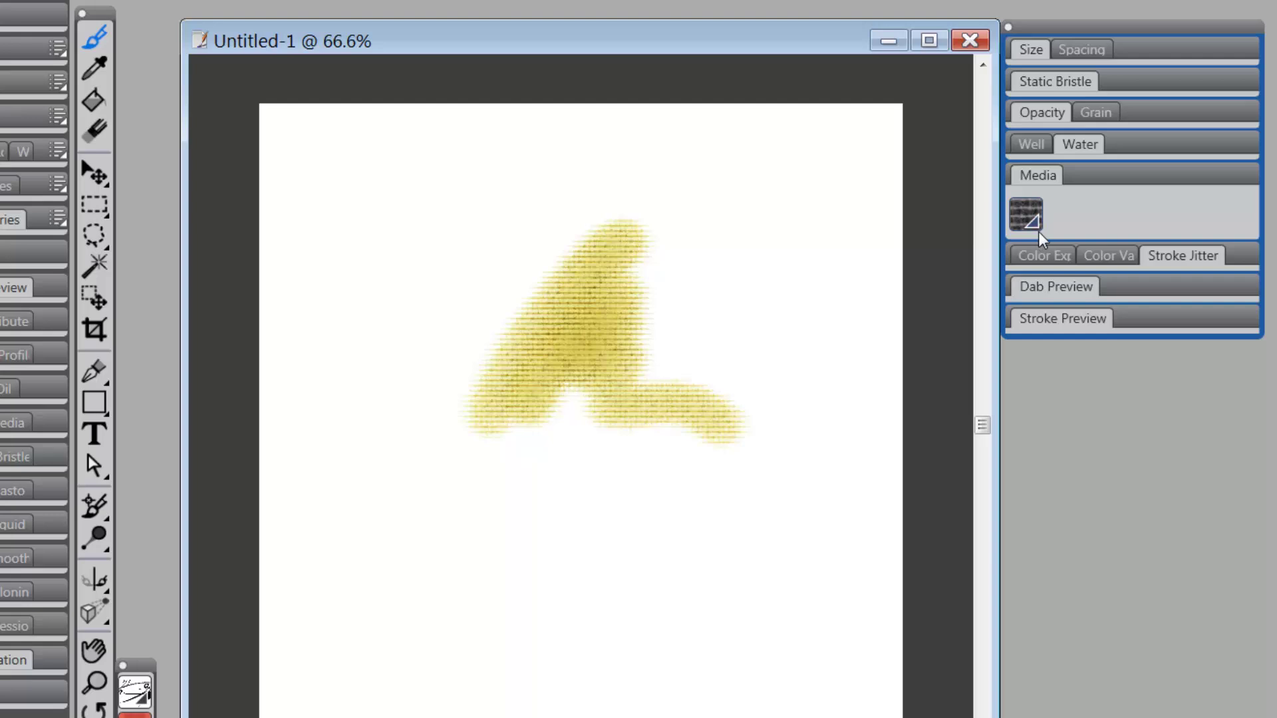
Close the Paper Textures picker unchanged and briefly check the Color Expression and Stroke Jitter settings
click(1034, 225)
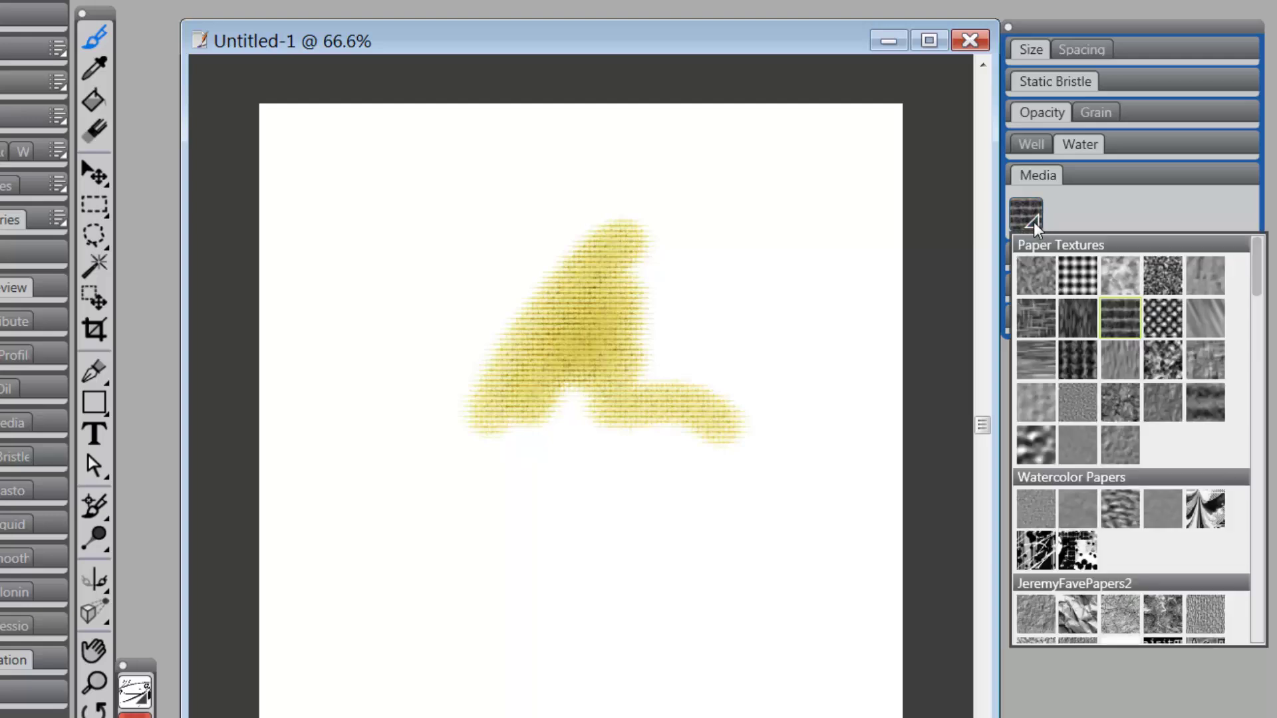
click(1056, 240)
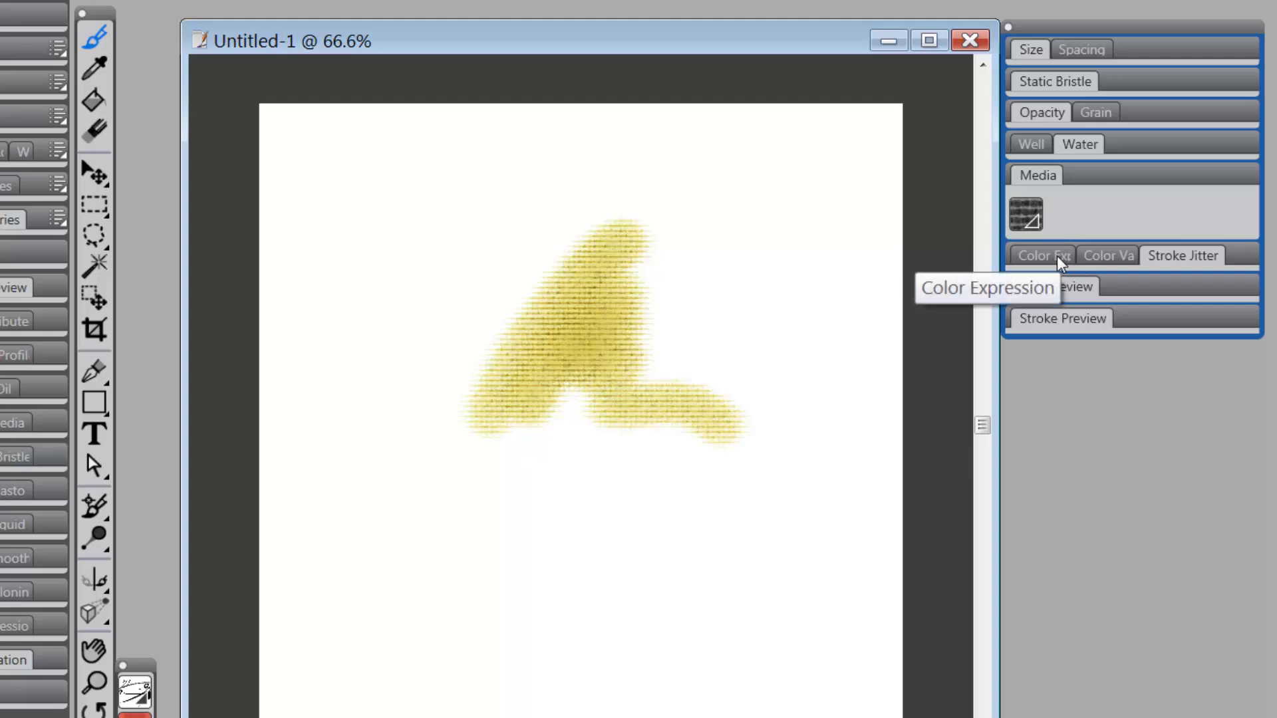
click(1056, 255)
click(1055, 256)
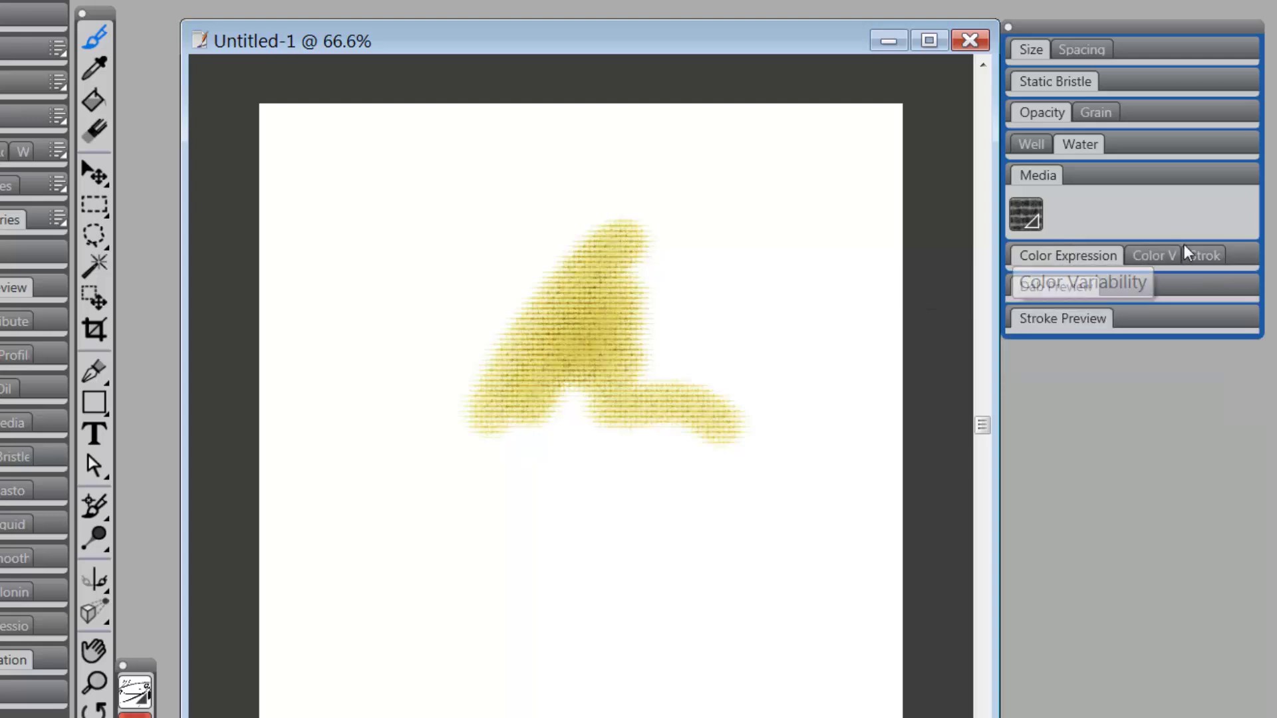
click(1203, 256)
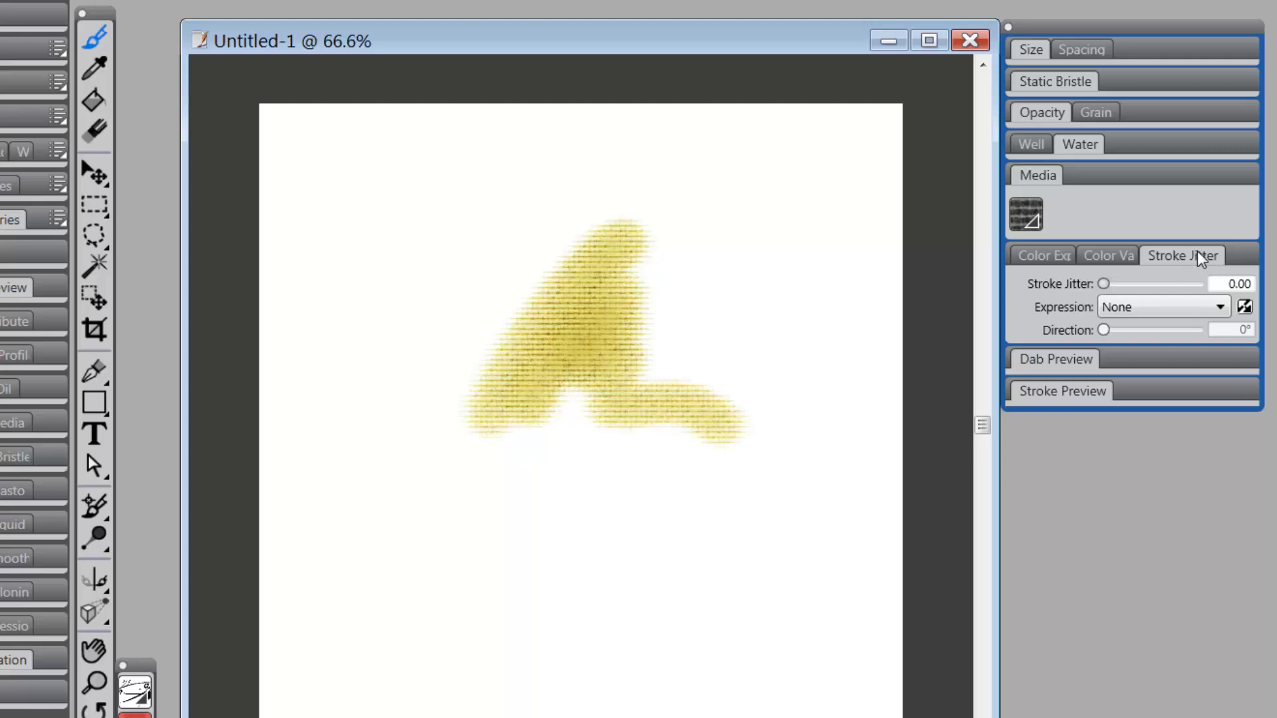
click(1195, 256)
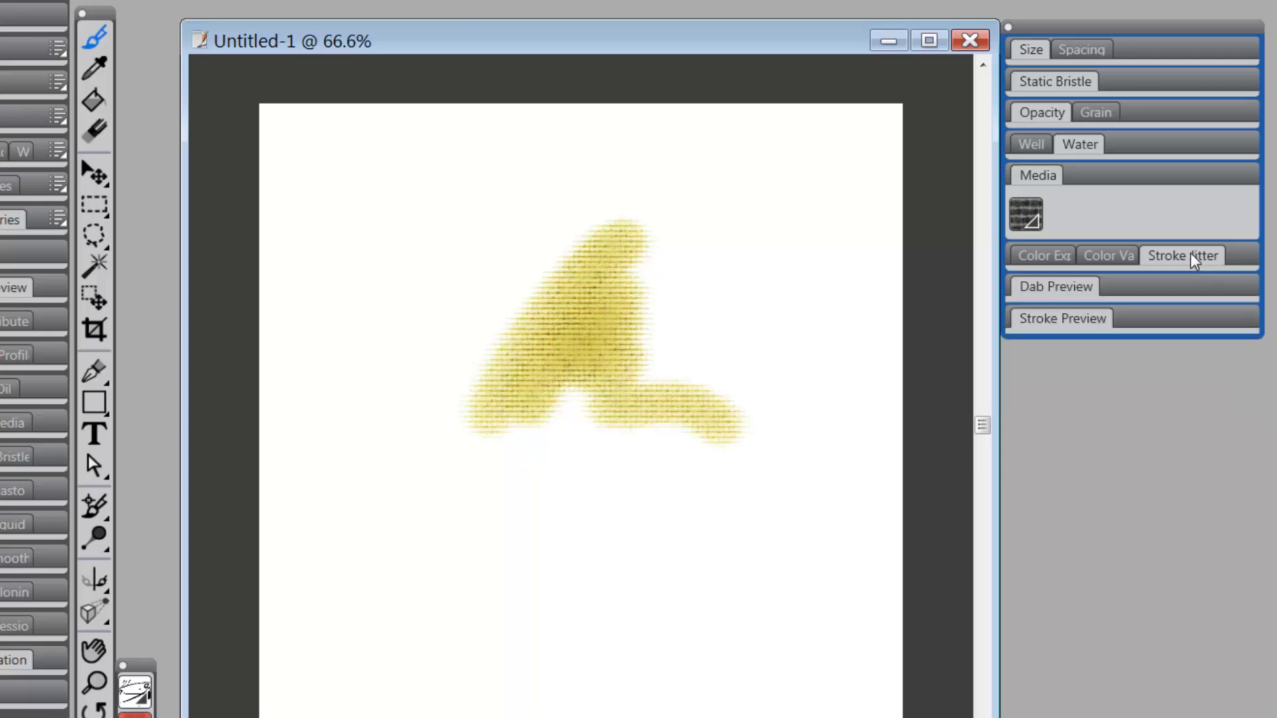
Compare the Dab Preview's solid and grainy views, then hide it and show Stroke Preview
click(1071, 287)
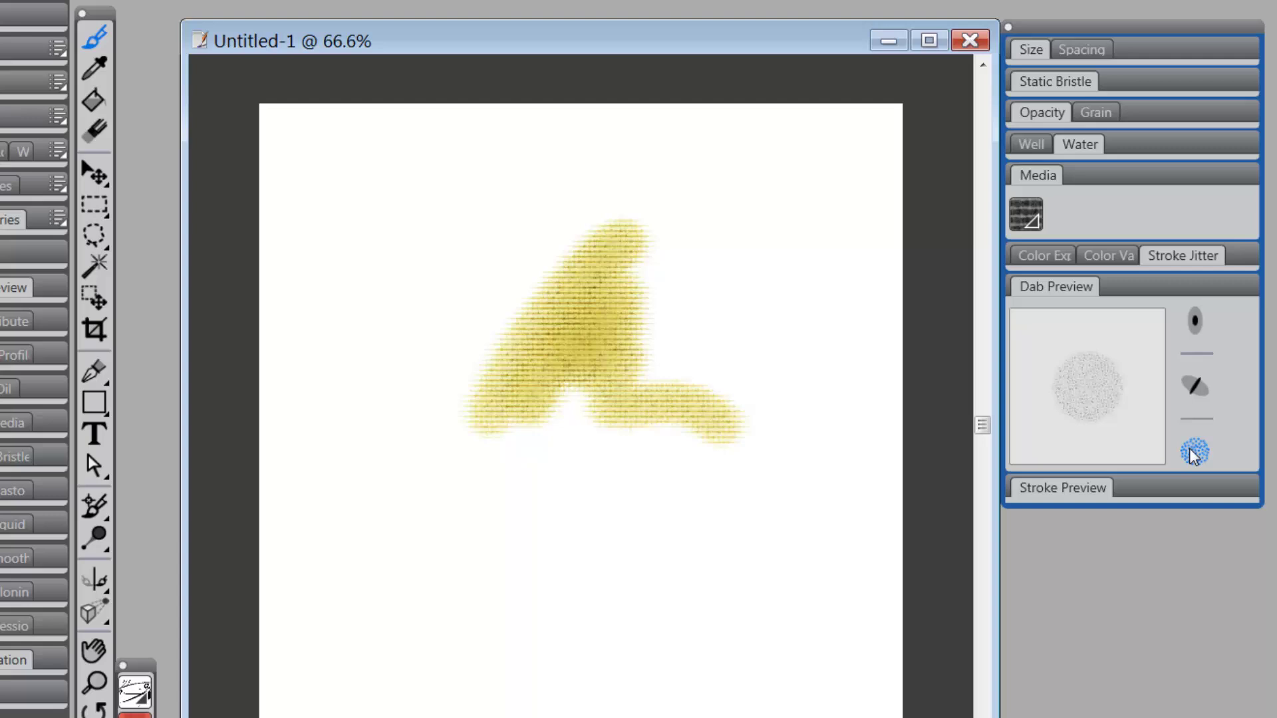
click(1195, 320)
click(1196, 388)
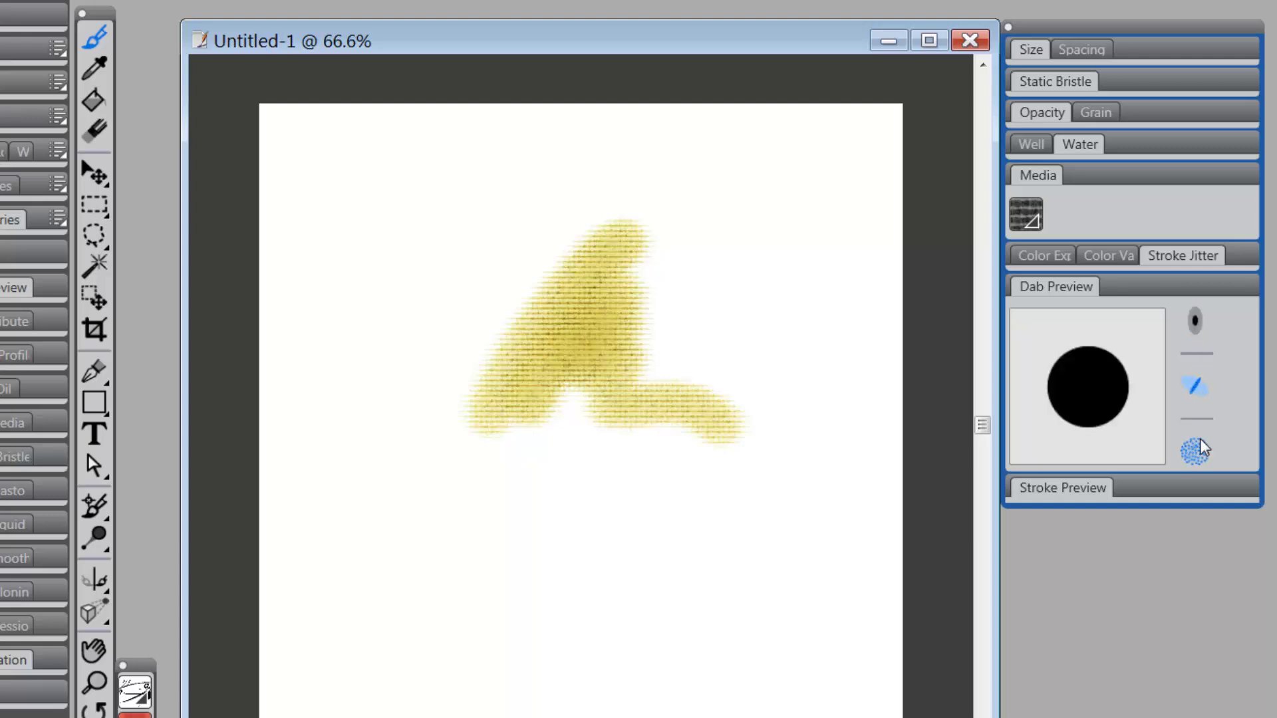
click(1195, 449)
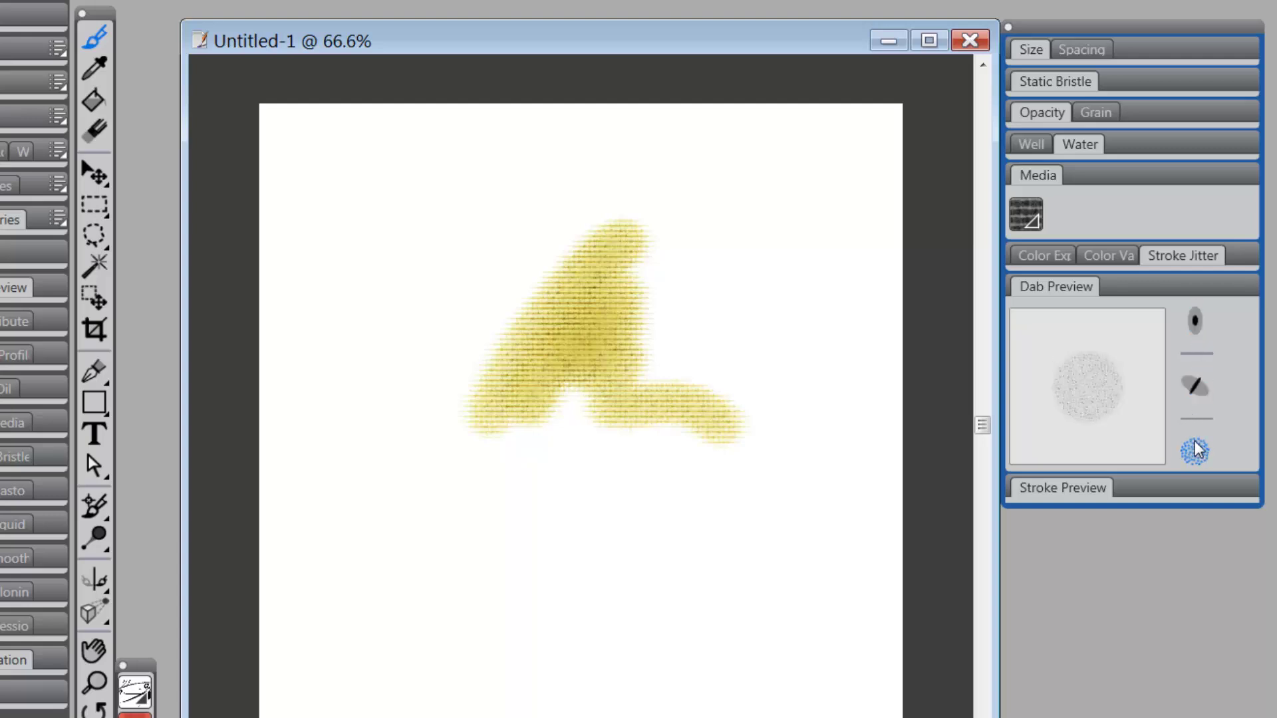
click(1063, 286)
click(1067, 324)
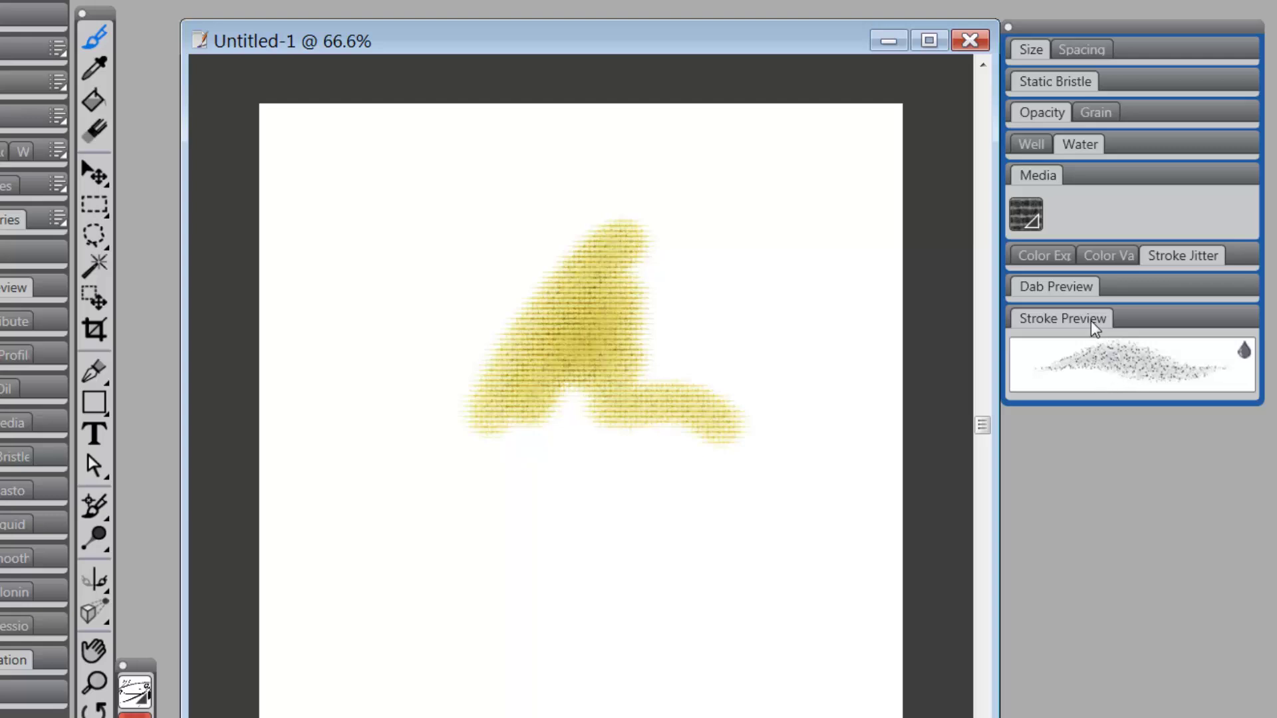
Set brush opacity to 14% and paint a faint yellow stroke below the inverted-V
click(1042, 113)
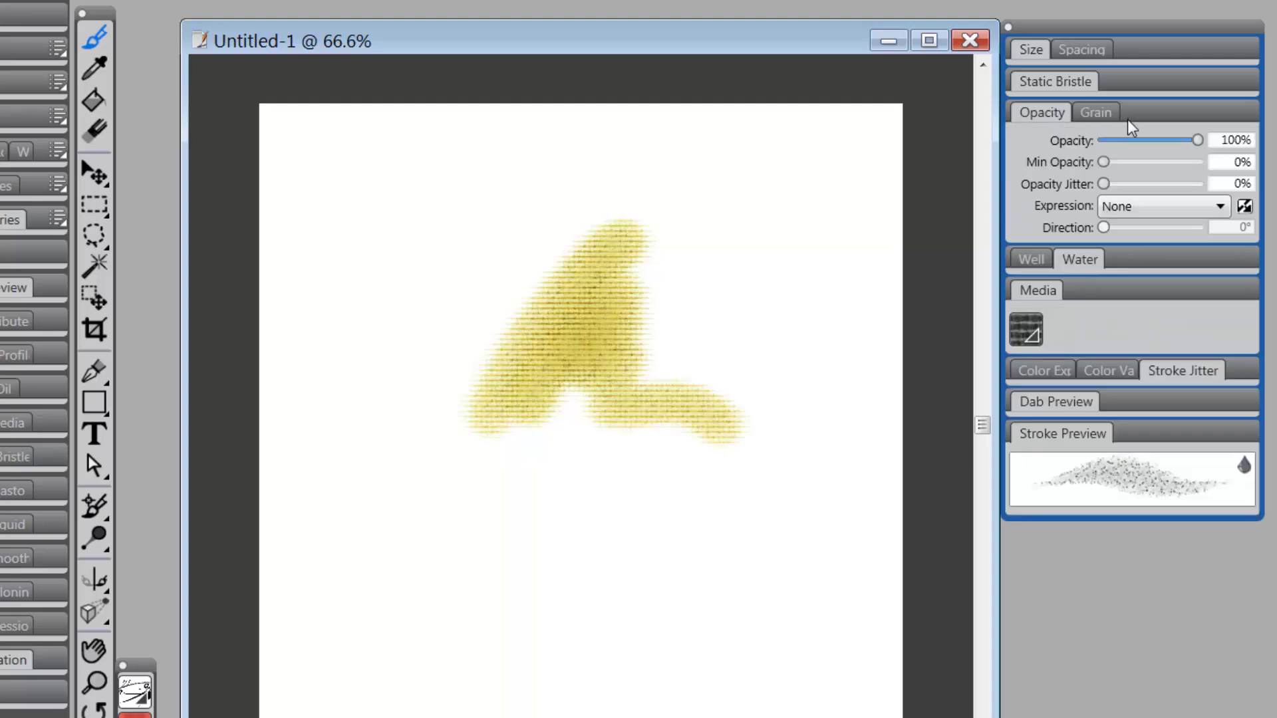
drag(1196, 137, 1107, 143)
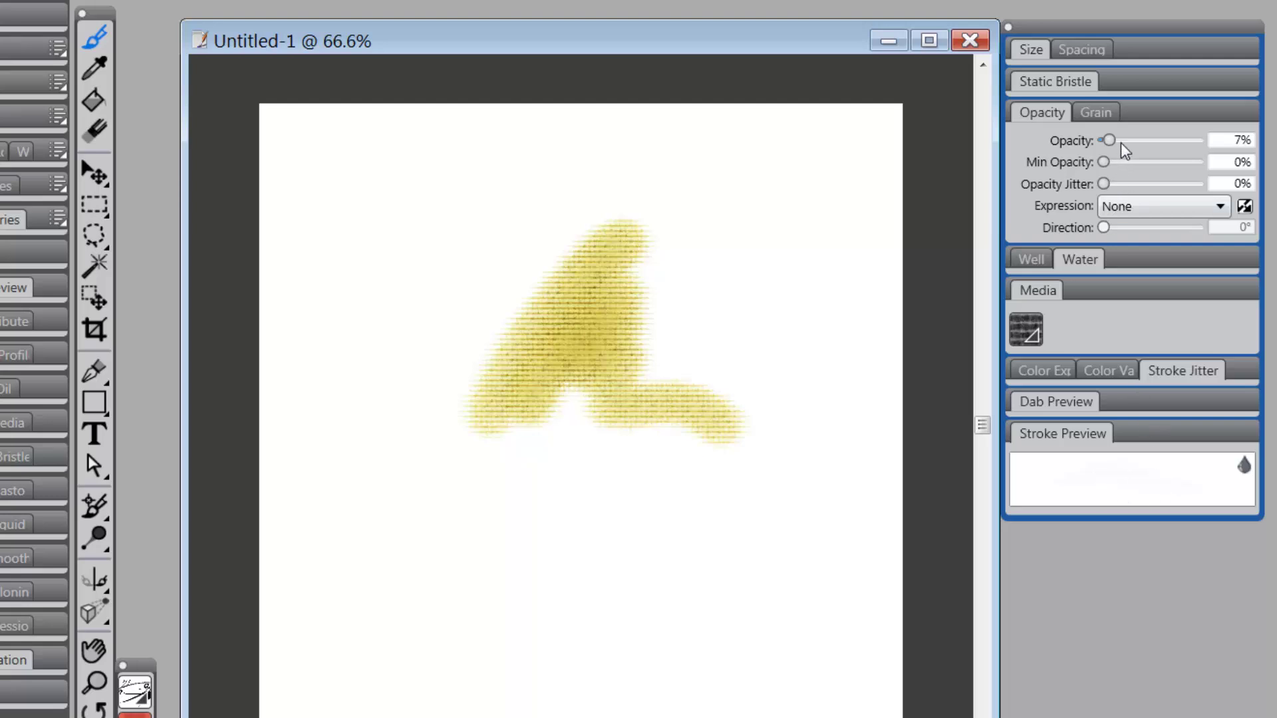
drag(1107, 140, 1121, 142)
drag(1119, 138, 1116, 140)
mouse_move(673, 602)
mouse_down()
mouse_move(722, 482)
mouse_move(736, 561)
mouse_move(755, 530)
mouse_move(770, 608)
mouse_up()
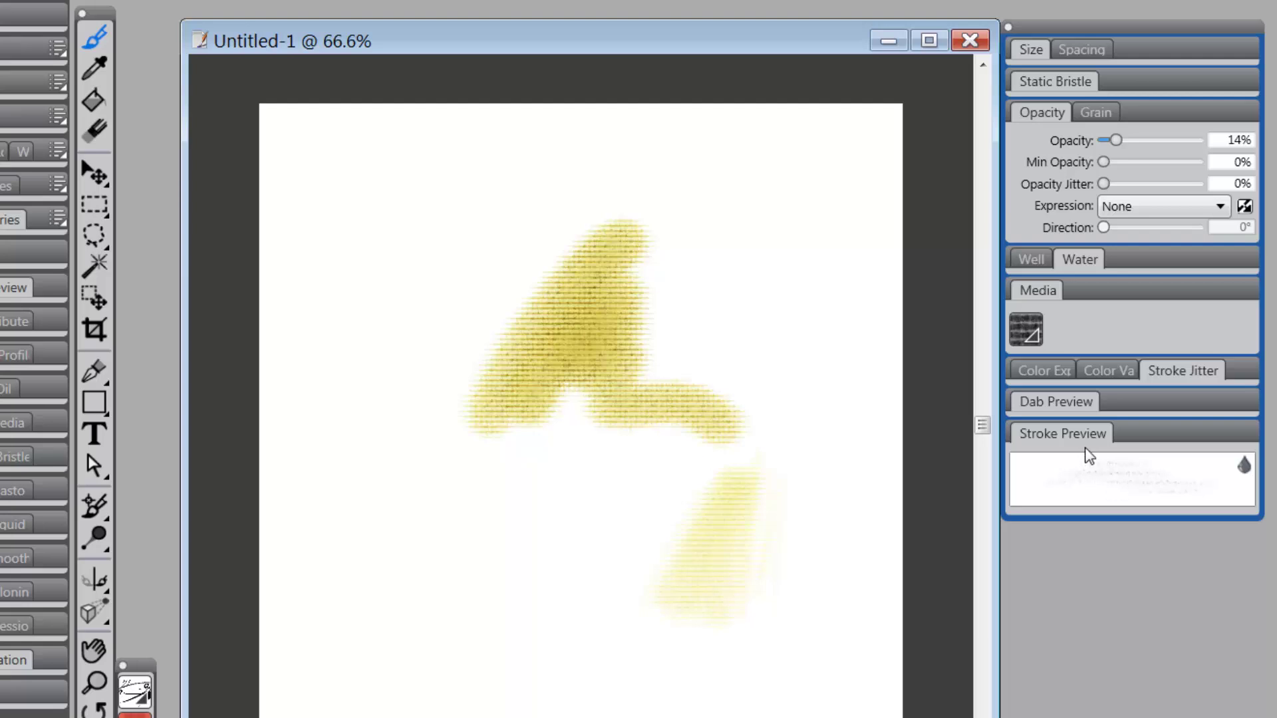
Check Well's resaturation and bleed, then fold up Well, Media, Stroke Preview and Opacity
click(1040, 259)
click(1038, 261)
click(1037, 262)
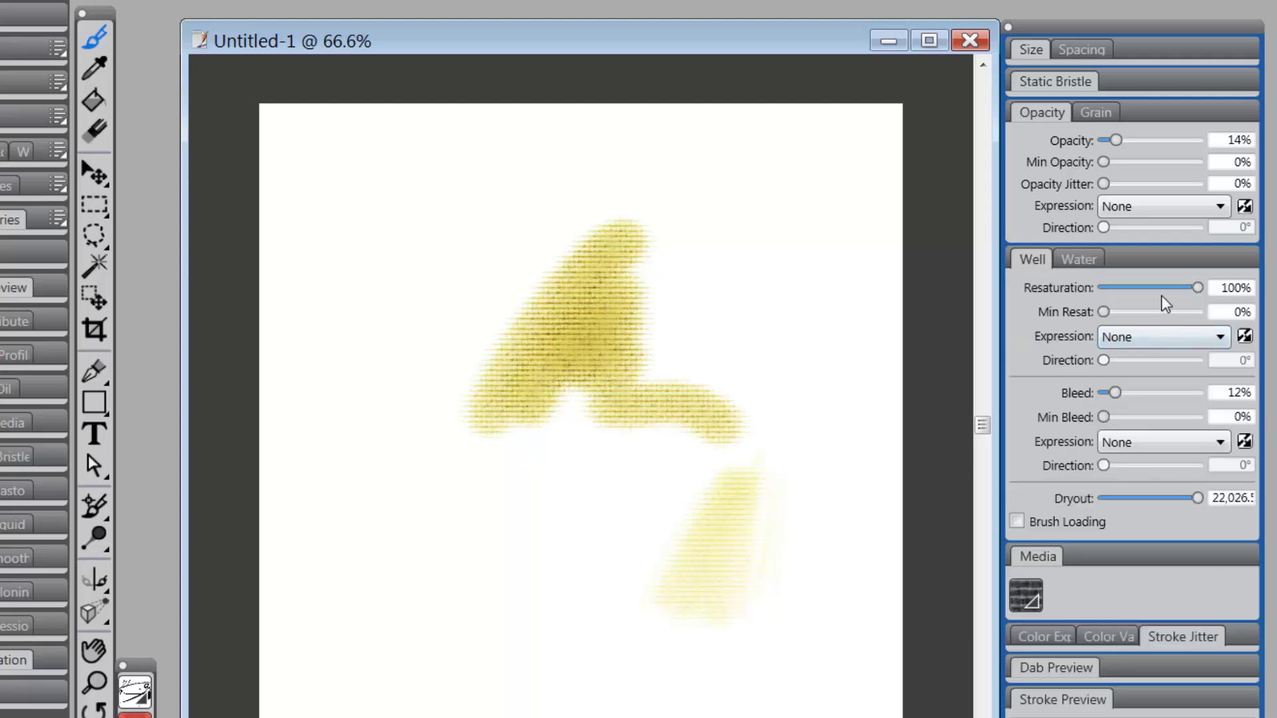
click(1031, 262)
click(1040, 292)
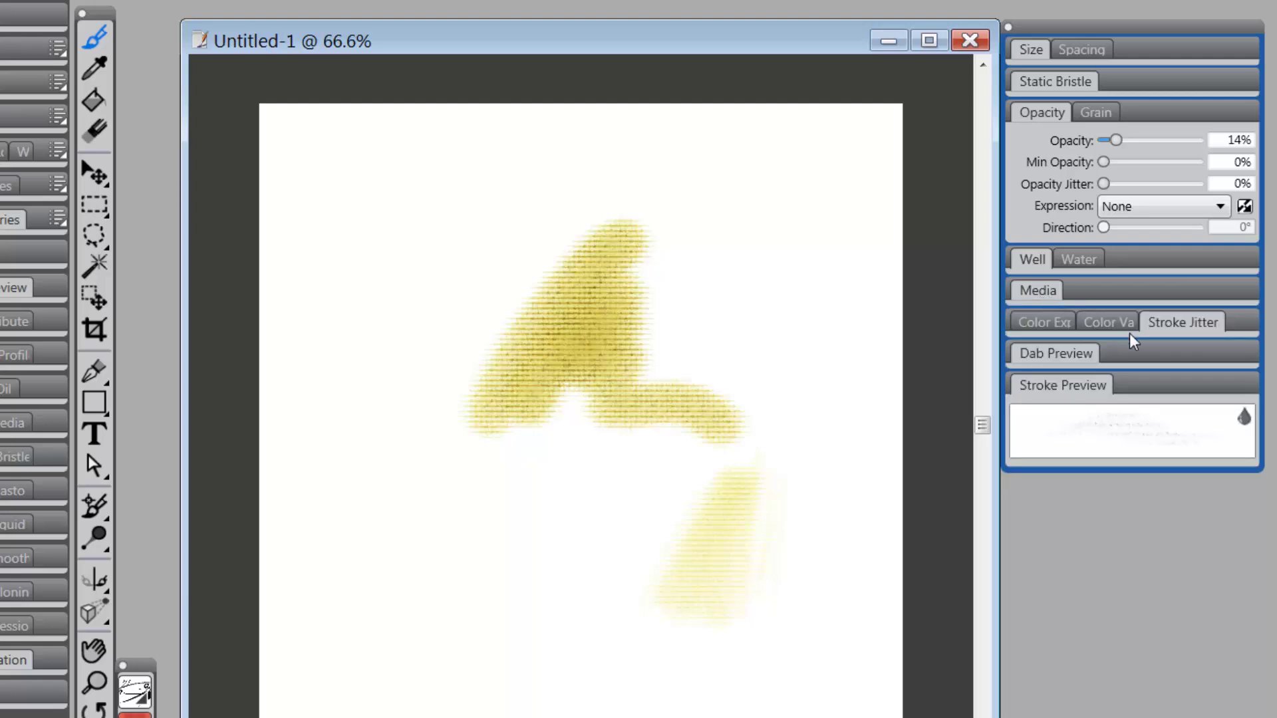
click(1075, 388)
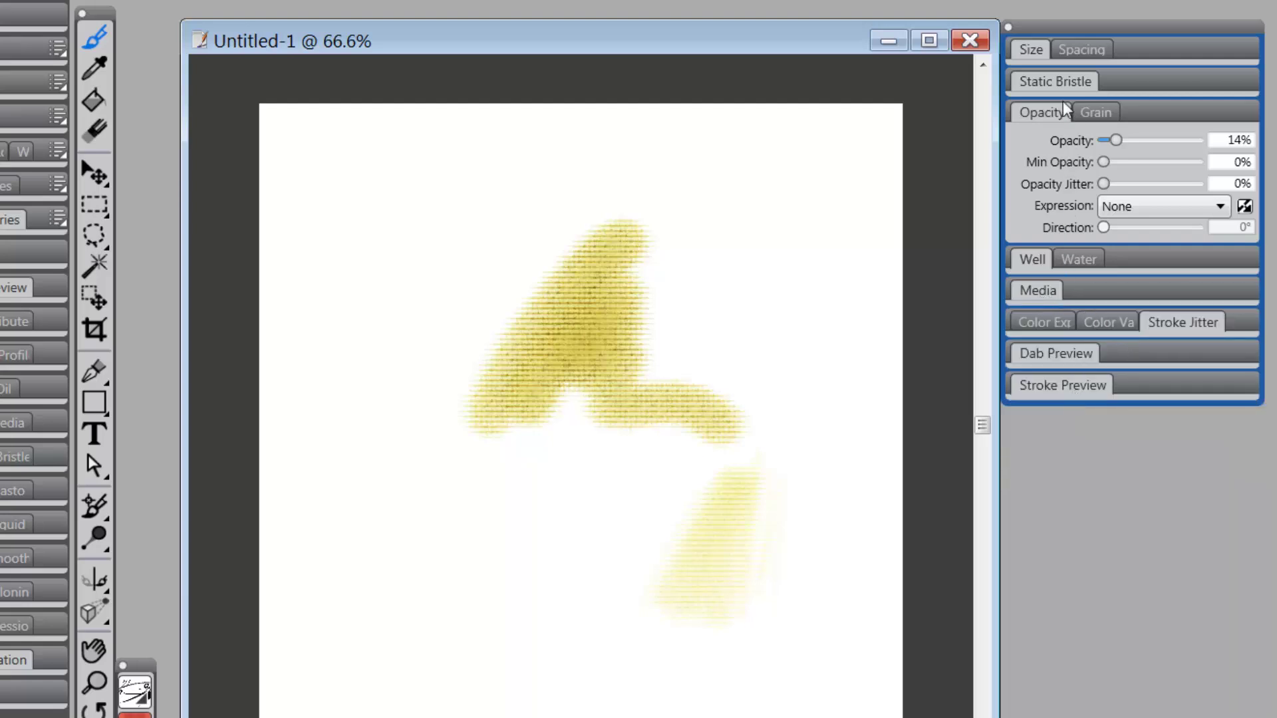
click(1048, 113)
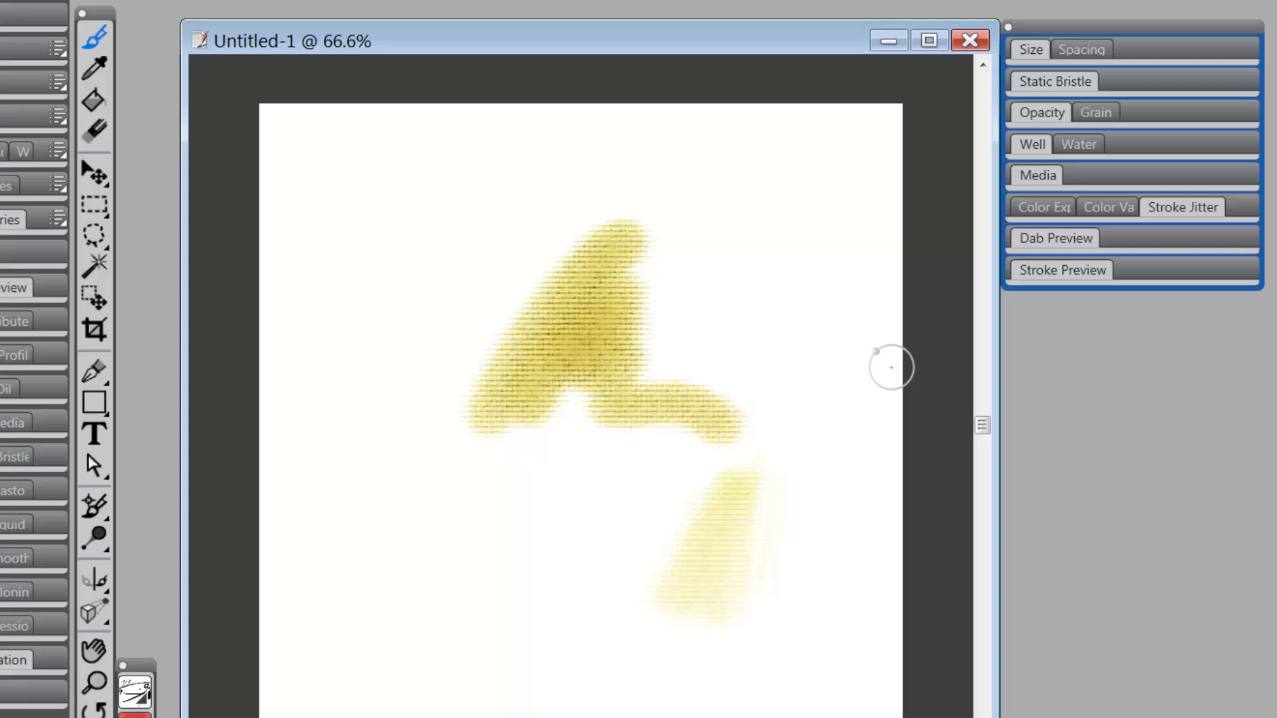